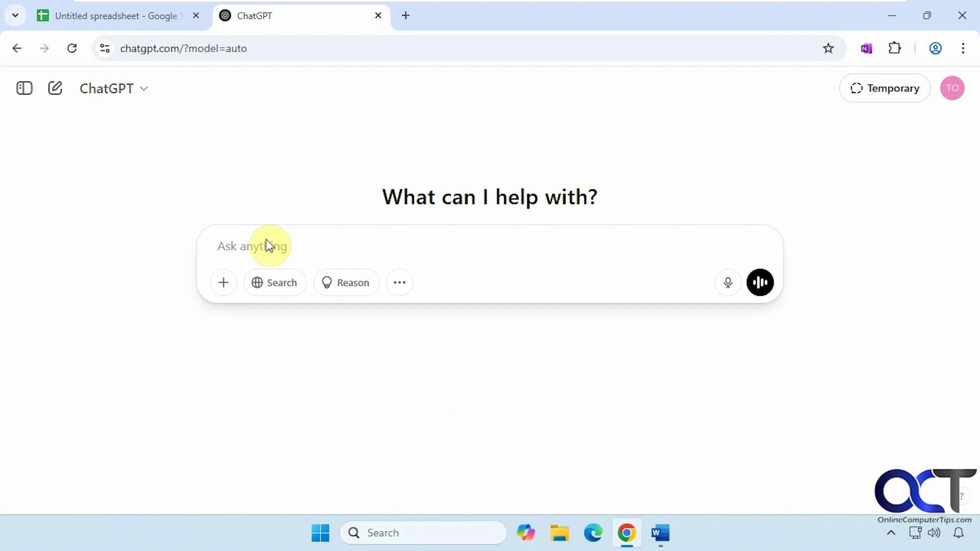
pyautogui.write('Make me a picture of a dog sitting on a taxi cab in the snow in New York')
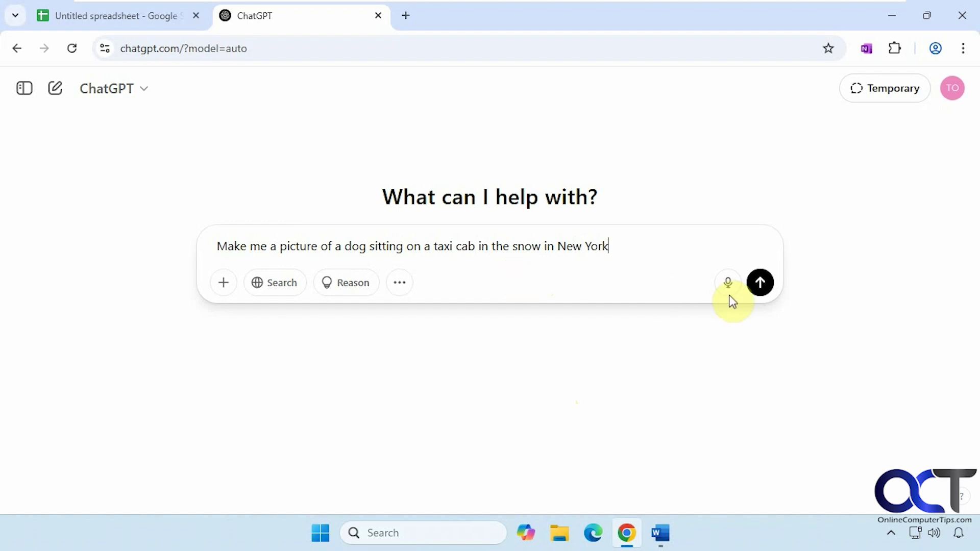
# - Send the prompt asking for a dog sitting on a snowy New York taxi cab
pyautogui.click(760, 282)
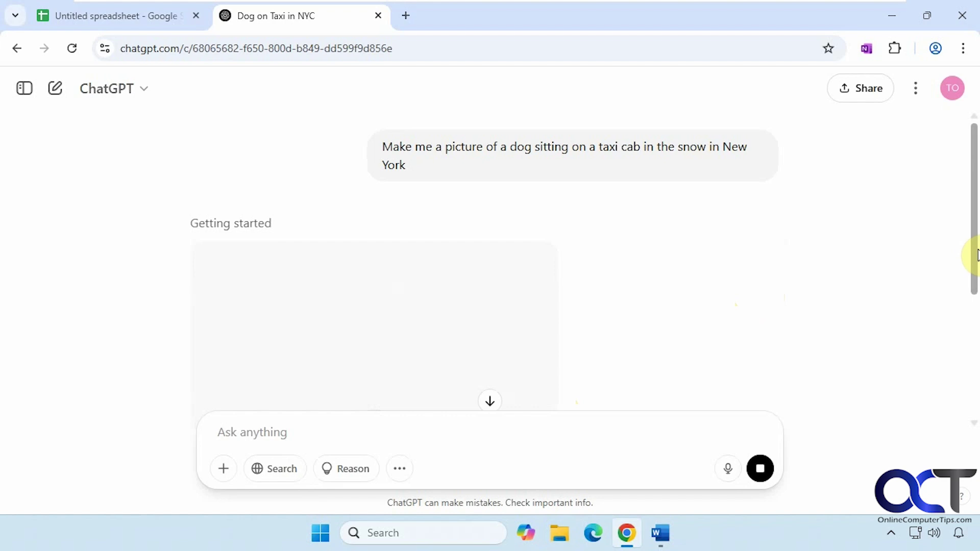
pyautogui.moveTo(973, 258); pyautogui.dragTo(976, 303)
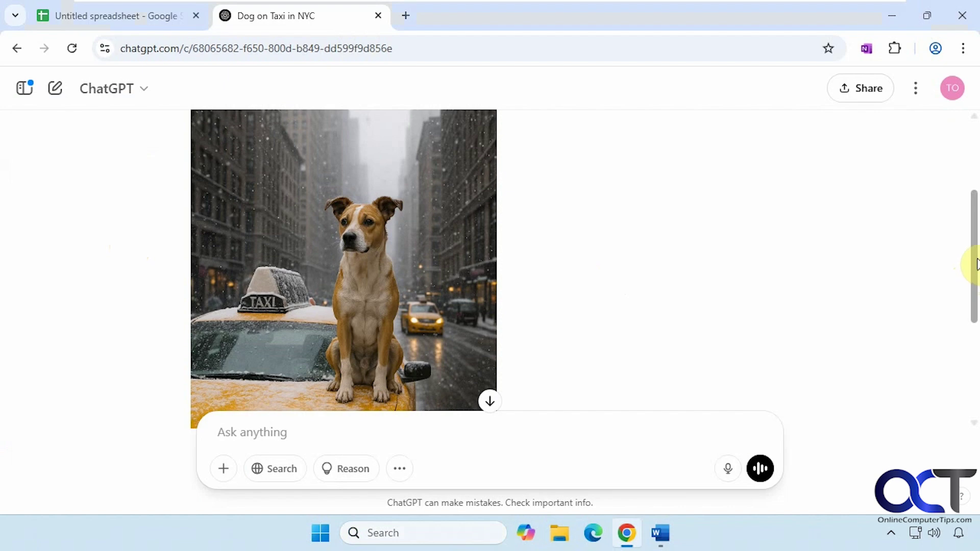
pyautogui.moveTo(976, 264); pyautogui.dragTo(974, 289)
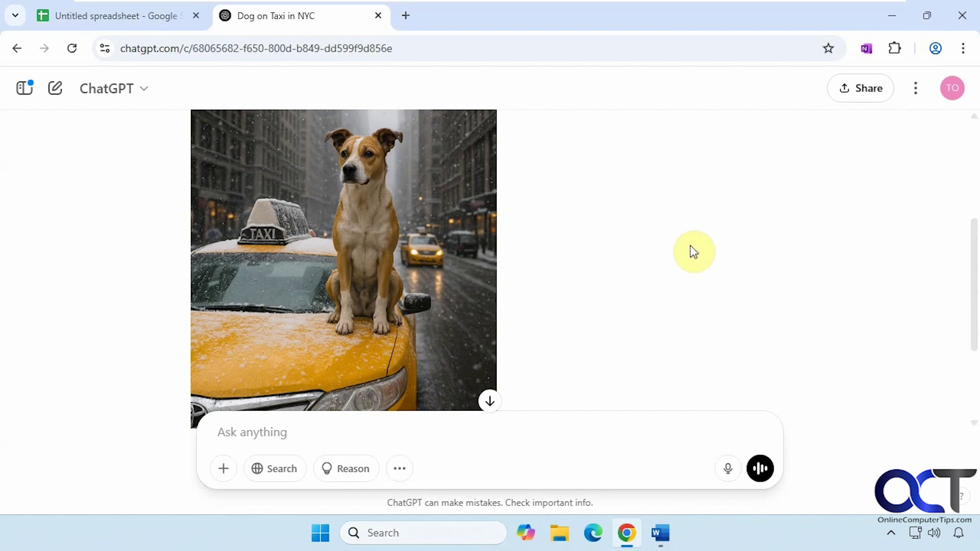
# - Upload Dog.jpg from the Desktop as an attachment to the message
pyautogui.click(223, 473)
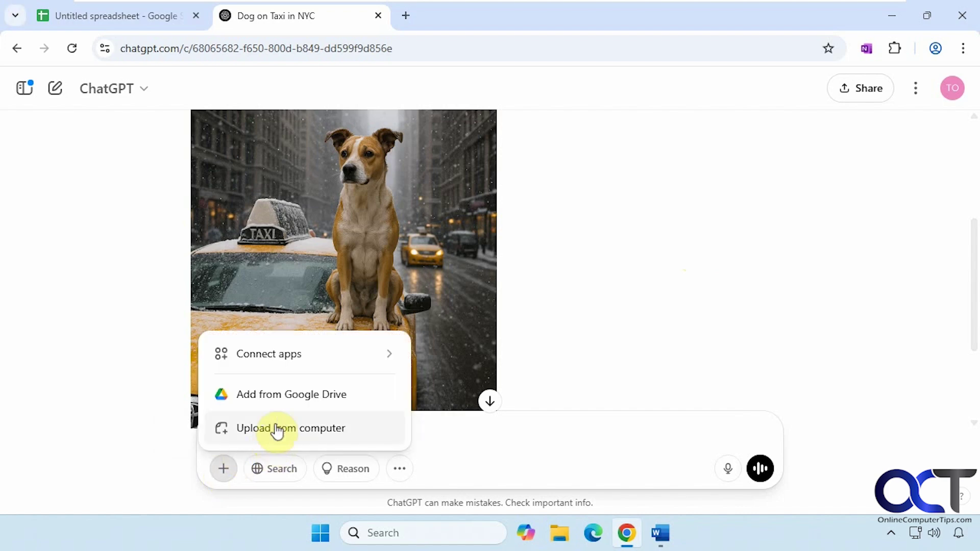
pyautogui.moveTo(305, 353)
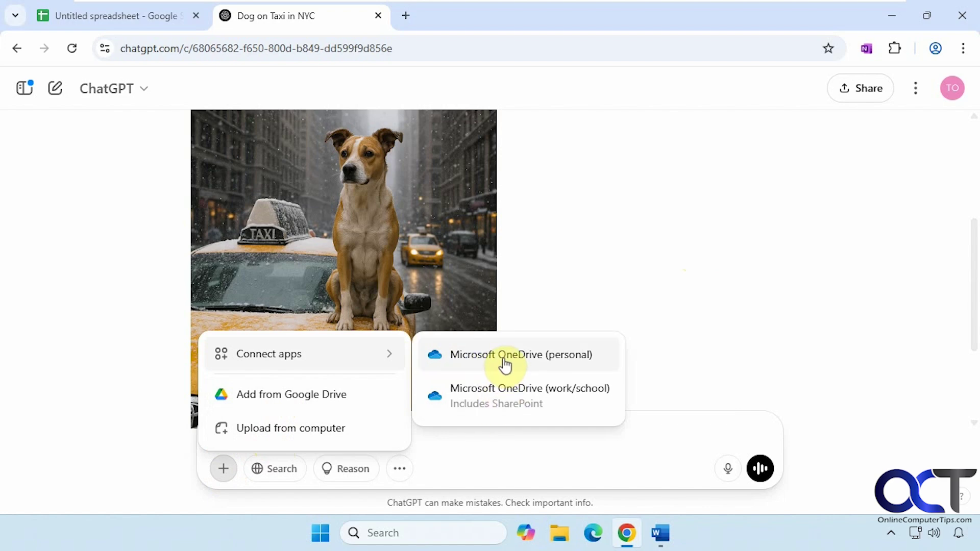
pyautogui.click(282, 433)
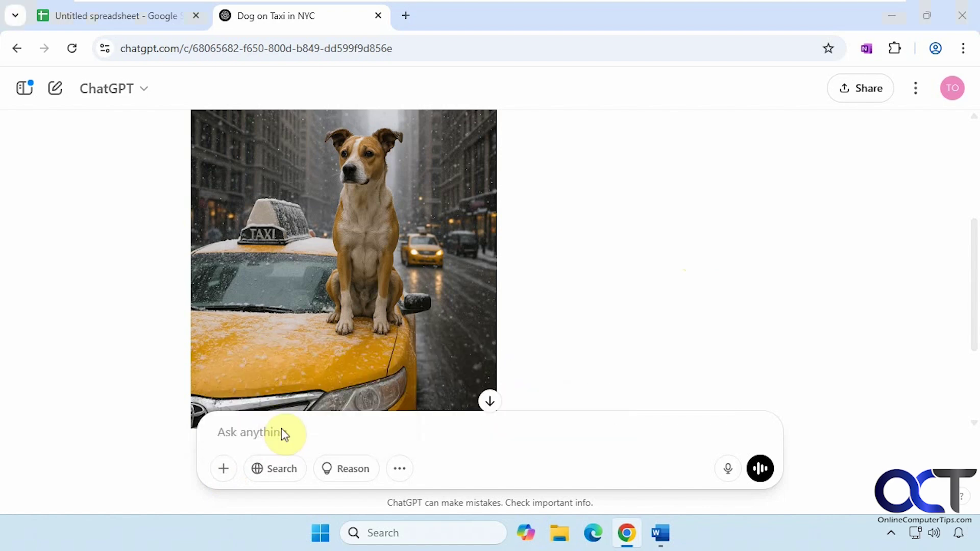
pyautogui.click(64, 150)
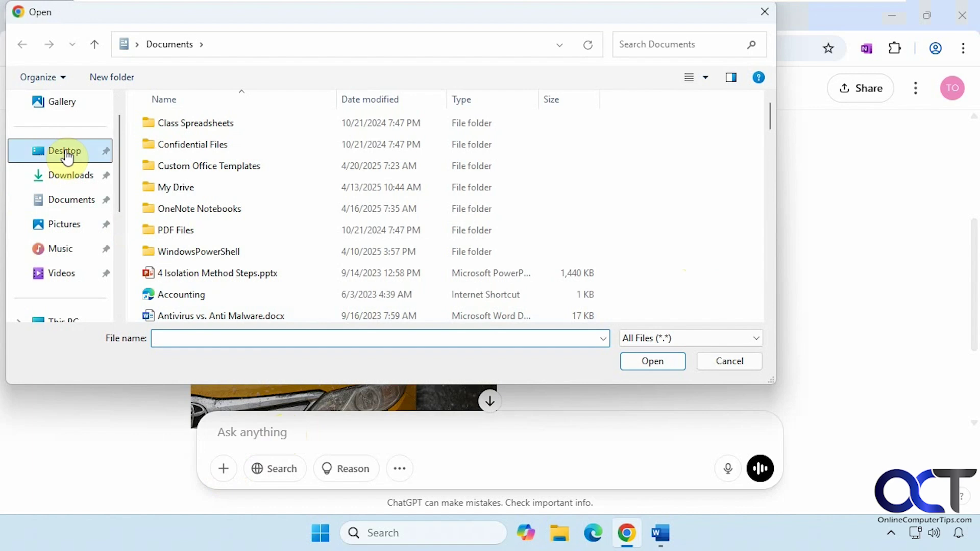
pyautogui.click(171, 152)
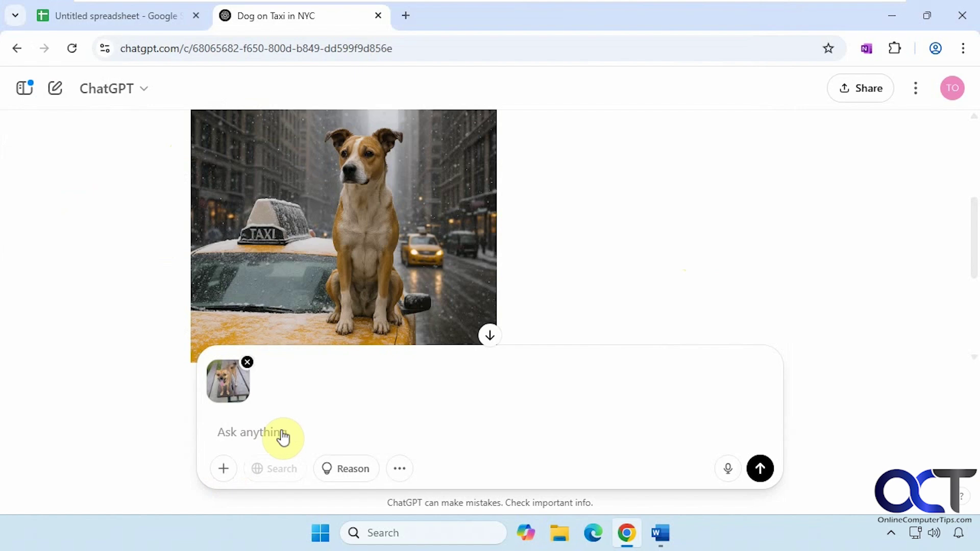
pyautogui.write('Make a cartoon out of this picture')
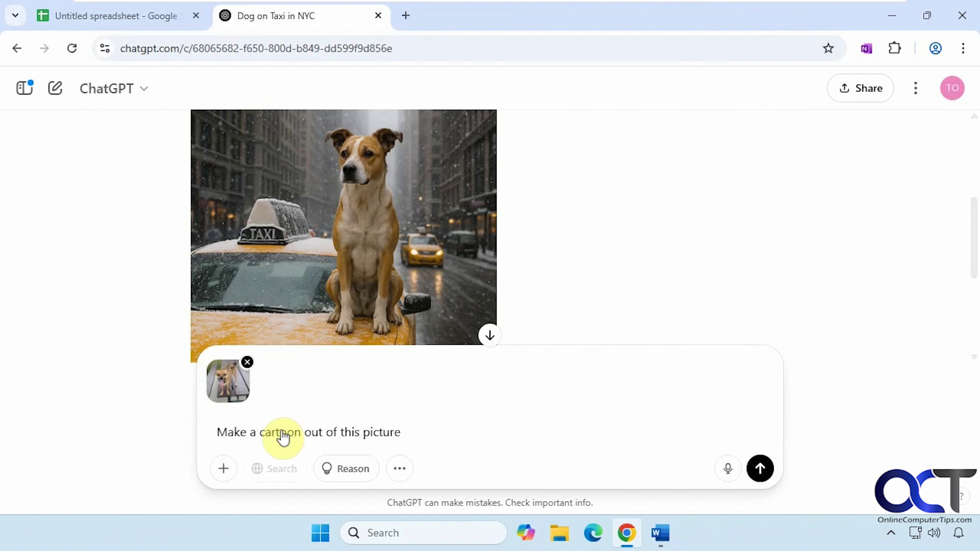
# - Send 'Make a cartoon out of this picture' with the dog photo attached
pyautogui.click(759, 468)
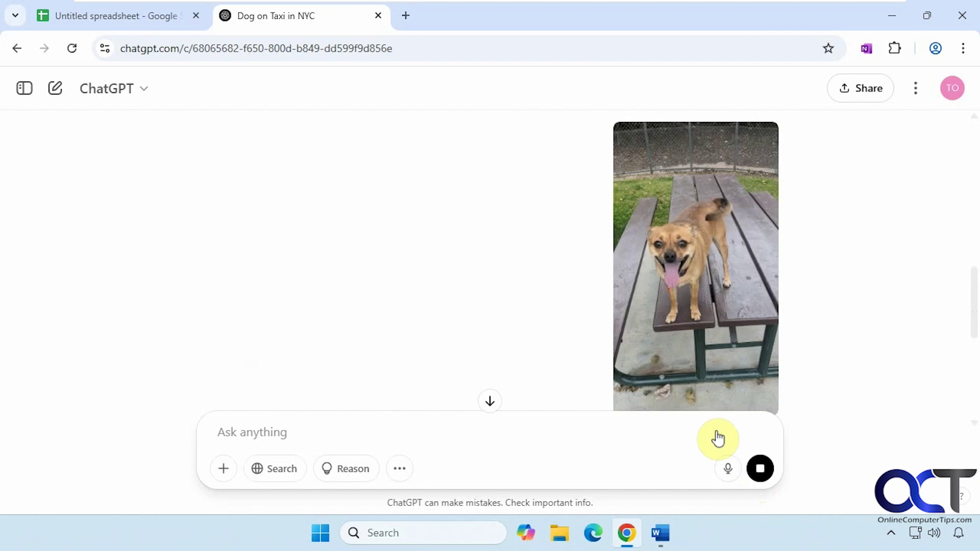
pyautogui.moveTo(972, 284); pyautogui.dragTo(975, 360)
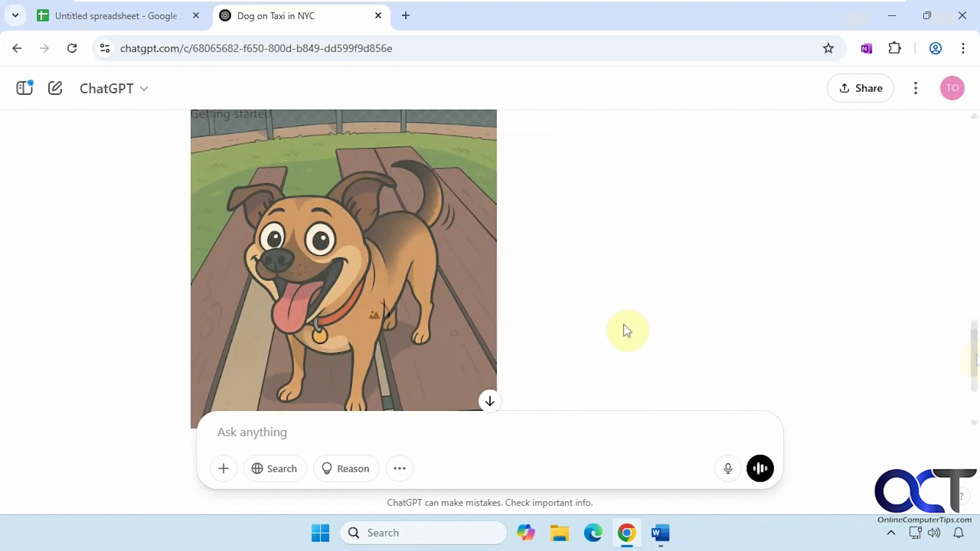
pyautogui.moveTo(975, 348)
pyautogui.mouseDown()
pyautogui.moveTo(976, 283)
pyautogui.moveTo(976, 359)
pyautogui.mouseUp()
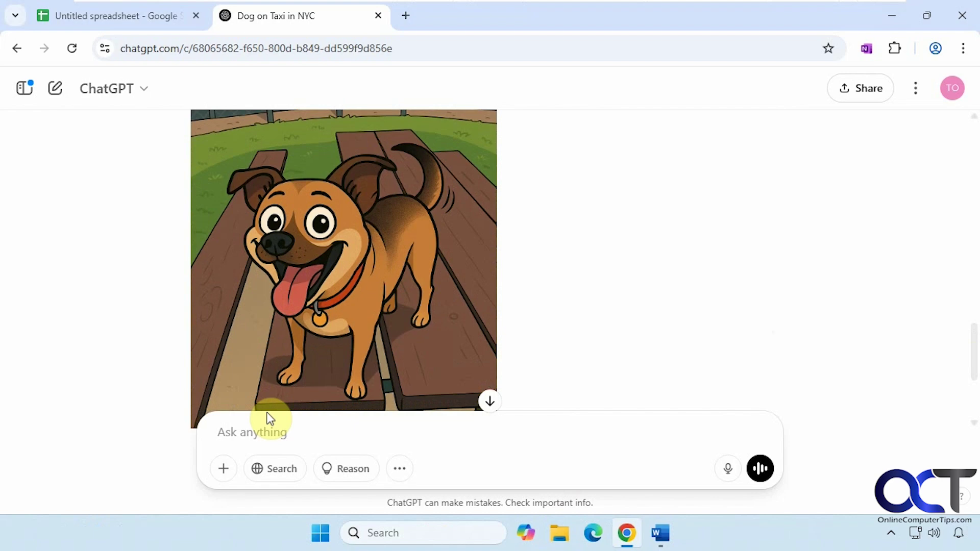
pyautogui.write('Make the dog in the original picture look mean')
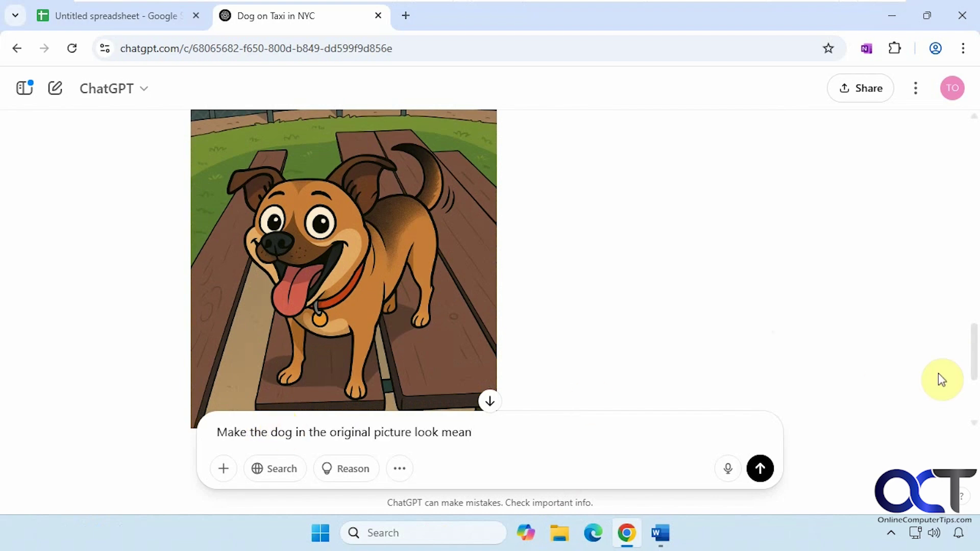
pyautogui.scroll(1, 974, 356)
pyautogui.moveTo(974, 356)
pyautogui.mouseDown()
pyautogui.moveTo(974, 336)
pyautogui.moveTo(974, 368)
pyautogui.mouseUp()
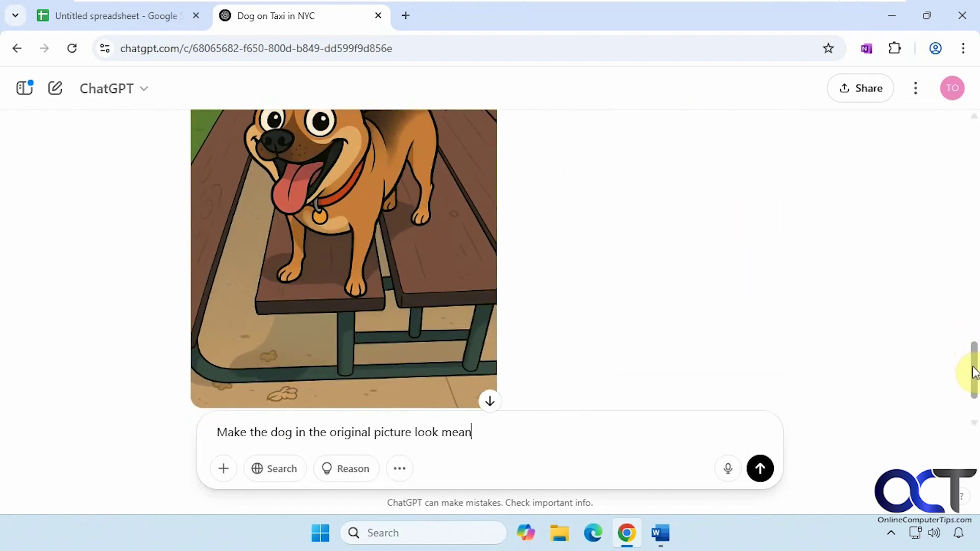
# - Send 'Make the dog in the original picture look mean' to get the mean version
pyautogui.click(760, 468)
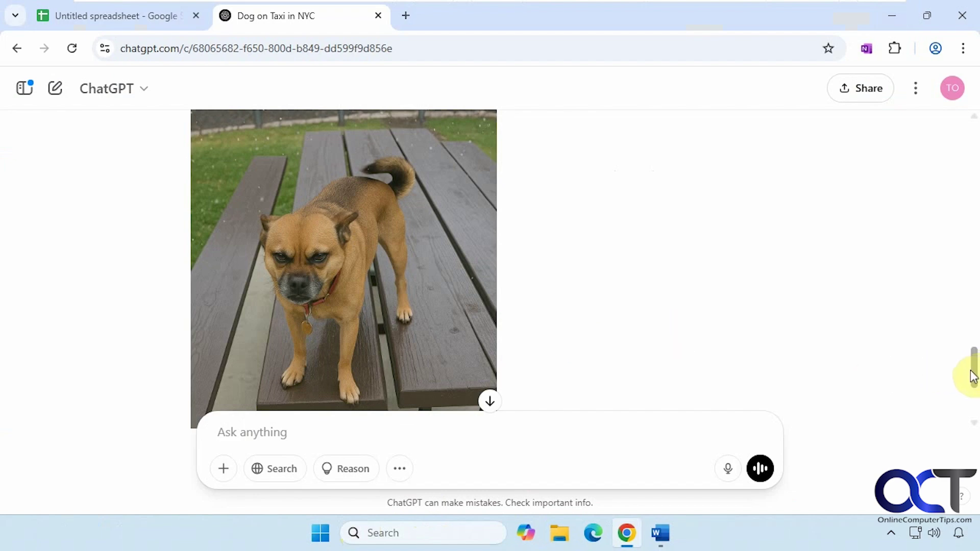
pyautogui.moveTo(974, 377)
pyautogui.mouseDown()
pyautogui.moveTo(974, 217)
pyautogui.moveTo(947, 376)
pyautogui.mouseUp()
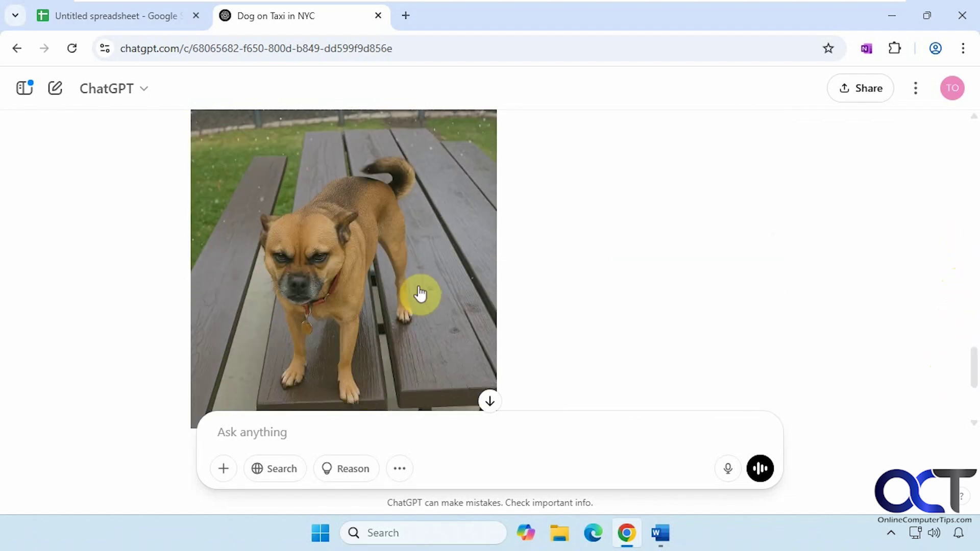